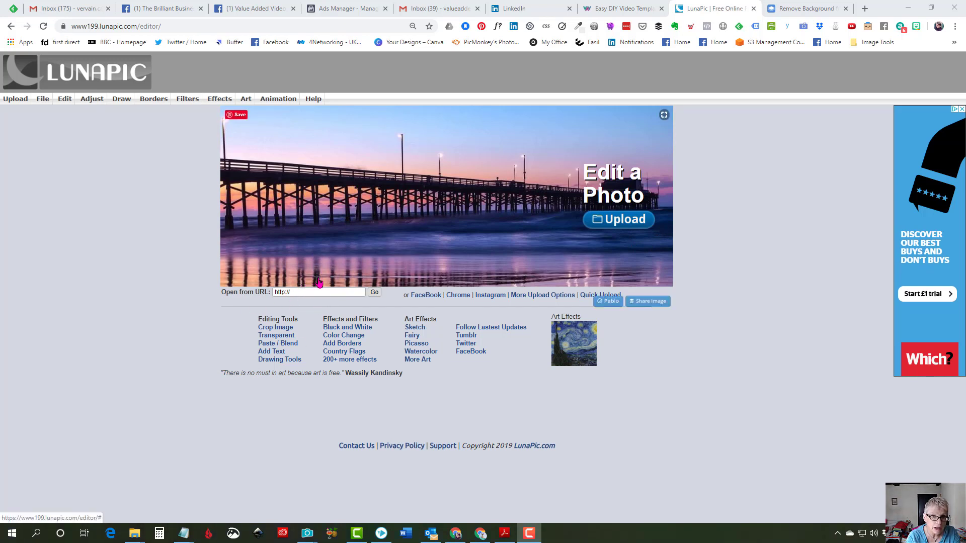
Open the transparent background tool for the logo and examine the film-strip holes and the lettering against the transparency grid
{"action": "left_click", "coordinate": [276, 335]}
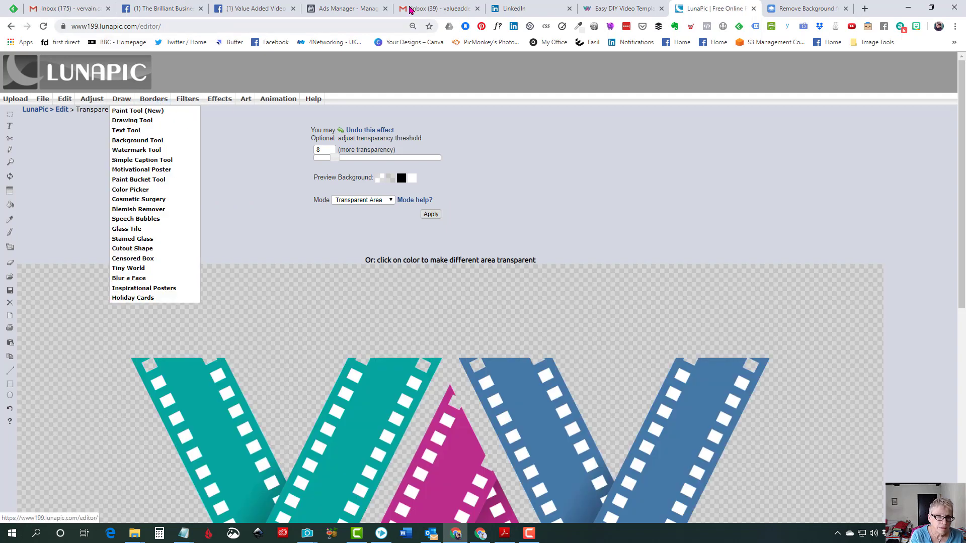
{"action": "scroll", "coordinate": [654, 166], "scroll_direction": "down", "scroll_amount": 1}
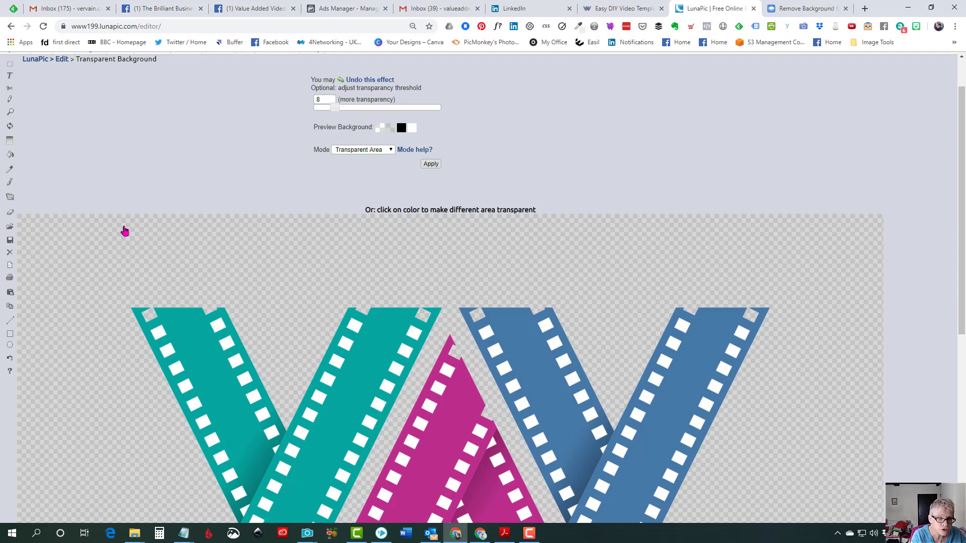
{"action": "scroll", "coordinate": [181, 206], "scroll_direction": "down", "scroll_amount": 2}
{"action": "scroll", "coordinate": [518, 205], "scroll_direction": "down", "scroll_amount": 4}
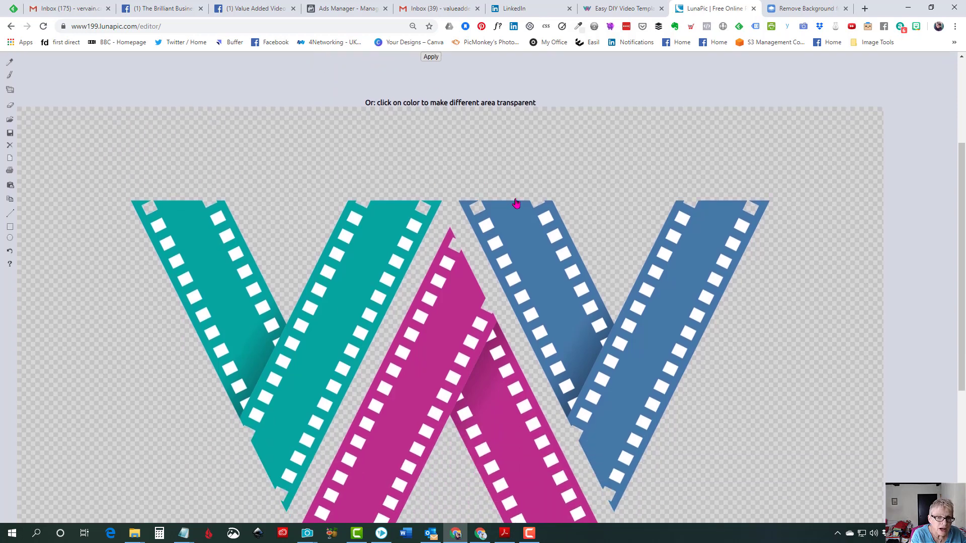
{"action": "scroll", "coordinate": [815, 317], "scroll_direction": "up", "scroll_amount": 2}
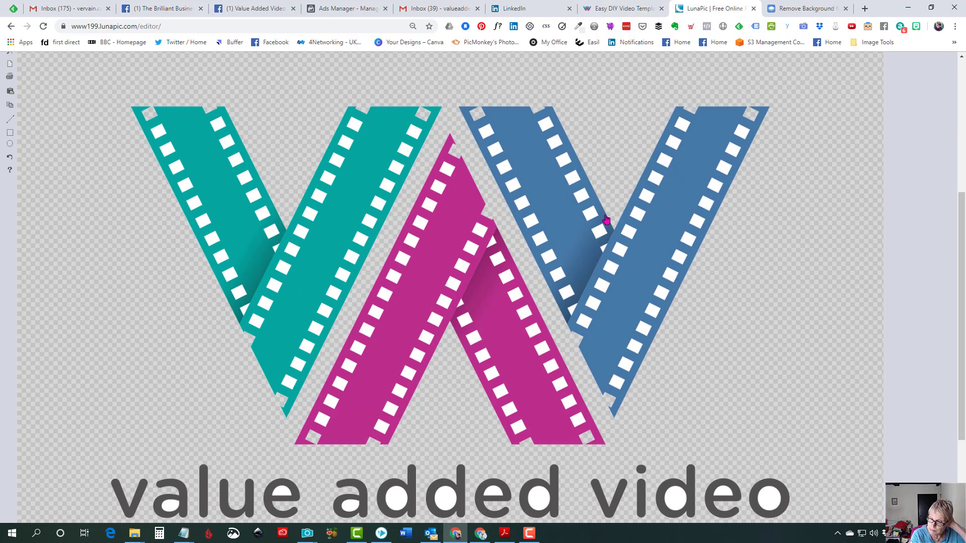
{"action": "scroll", "coordinate": [815, 254], "scroll_direction": "down", "scroll_amount": 3}
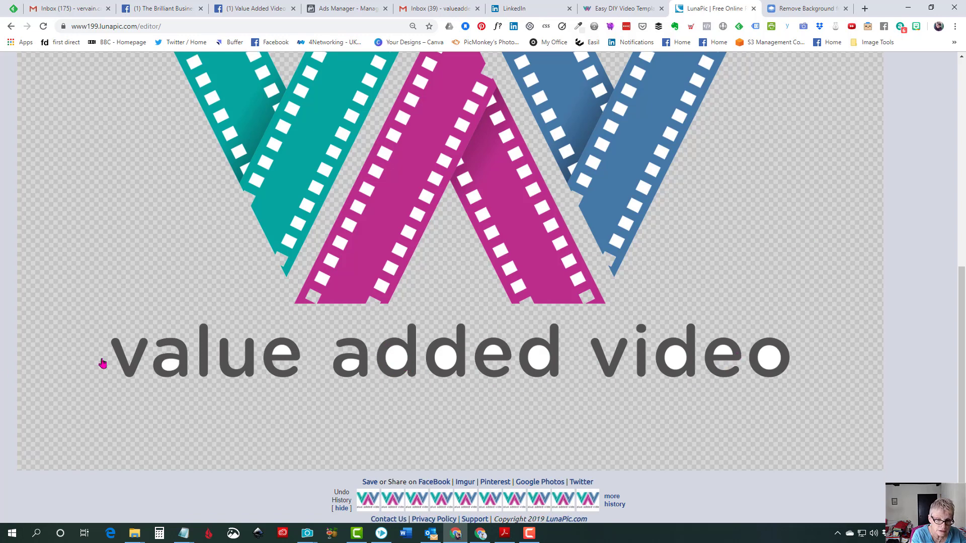
{"action": "scroll", "coordinate": [782, 310], "scroll_direction": "up", "scroll_amount": 6}
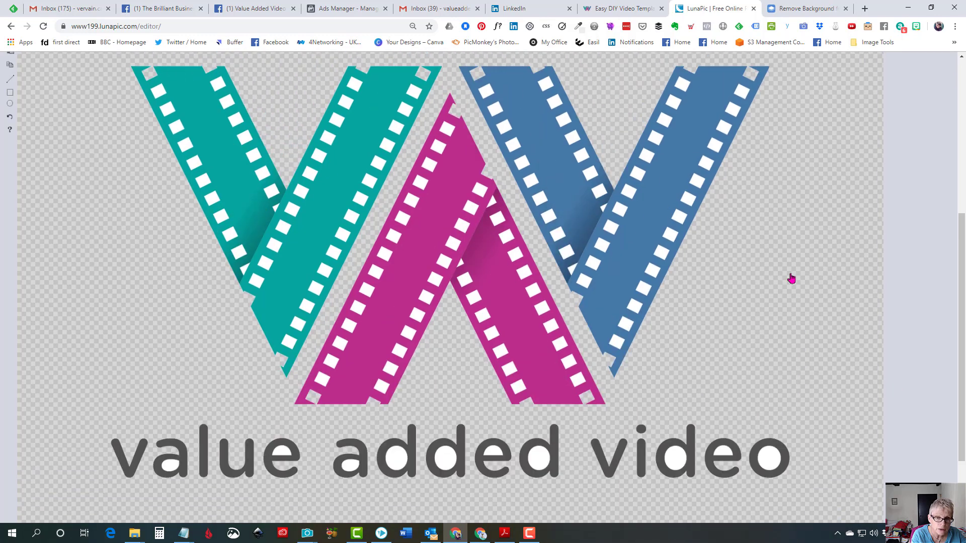
{"action": "scroll", "coordinate": [777, 219], "scroll_direction": "up", "scroll_amount": 2}
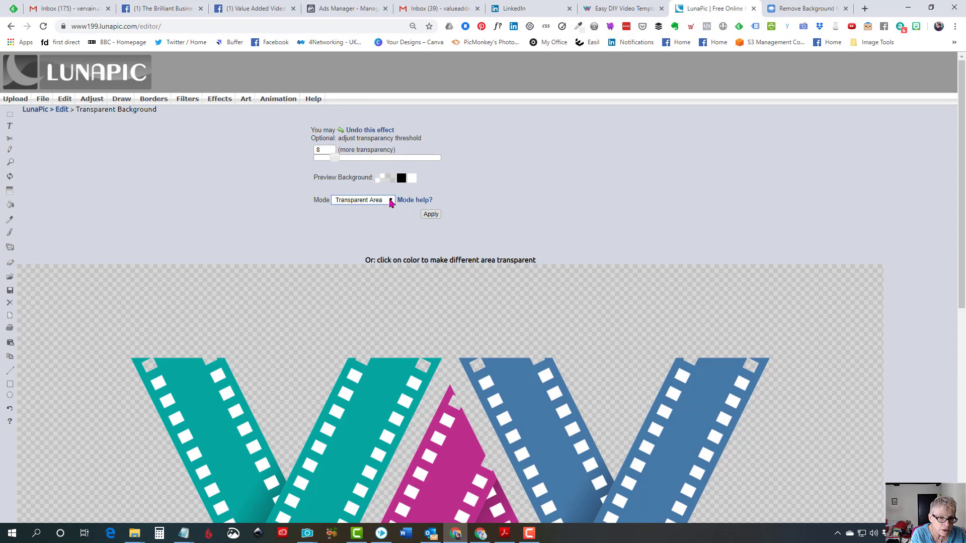
Apply the Transparent Color mode to the logo and check the film-strip holes and letter interiors
{"action": "left_click", "coordinate": [391, 200]}
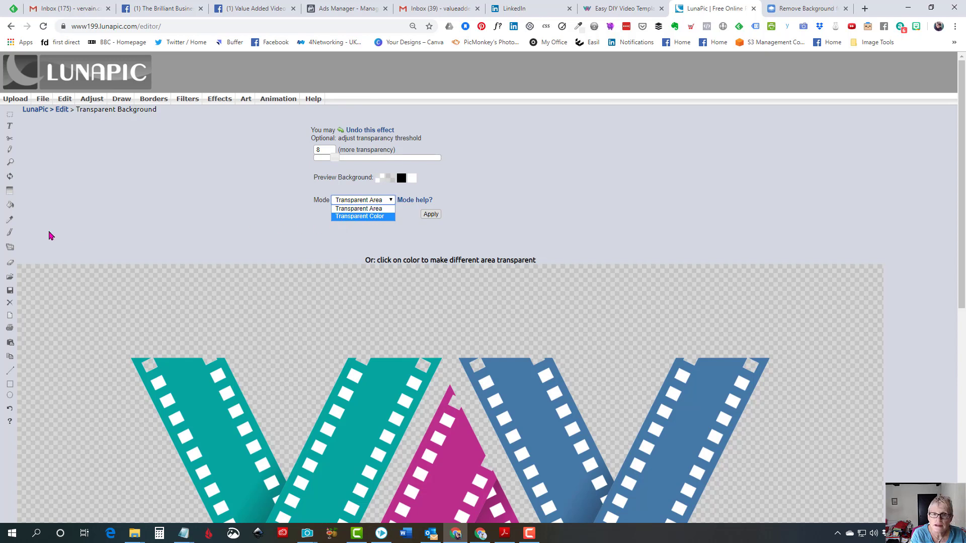
{"action": "left_click", "coordinate": [363, 217]}
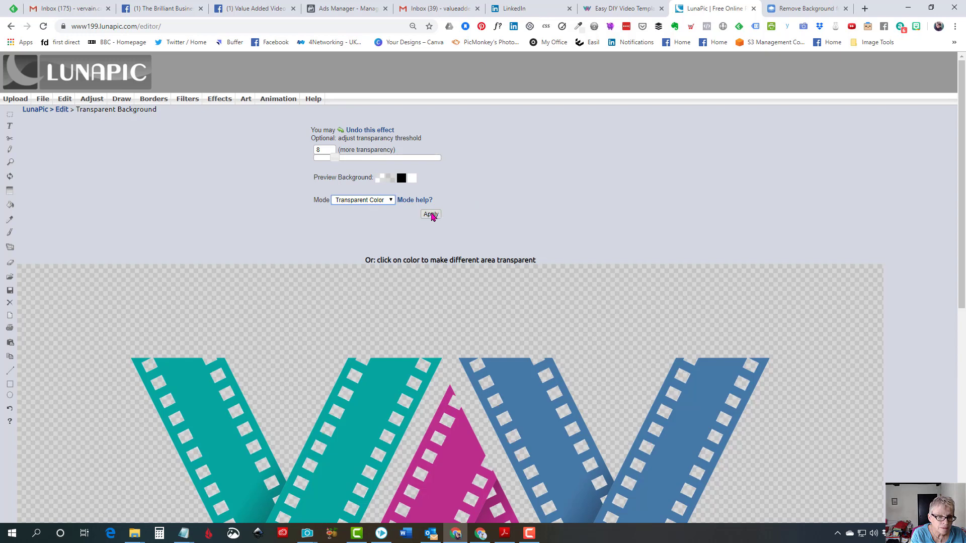
{"action": "left_click", "coordinate": [431, 214]}
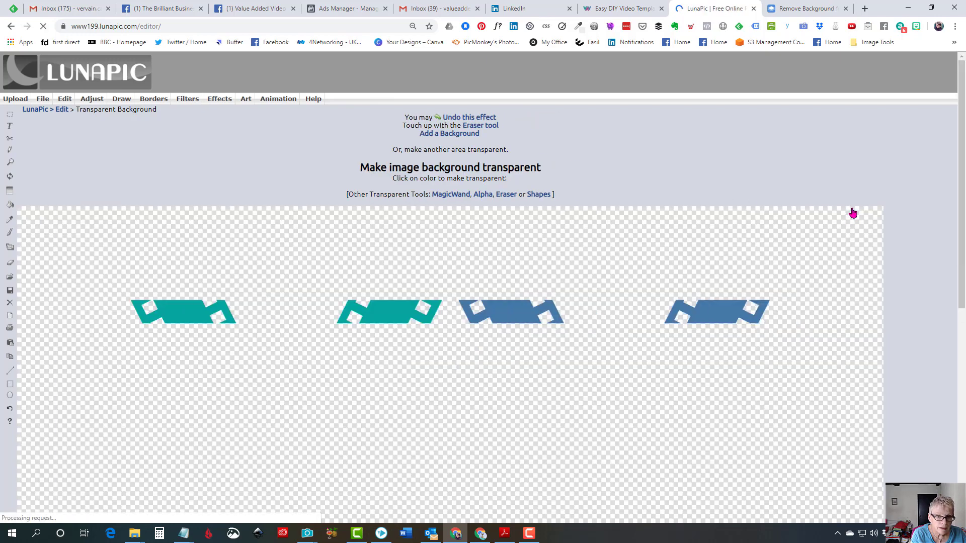
{"action": "scroll", "coordinate": [860, 189], "scroll_direction": "down", "scroll_amount": 5}
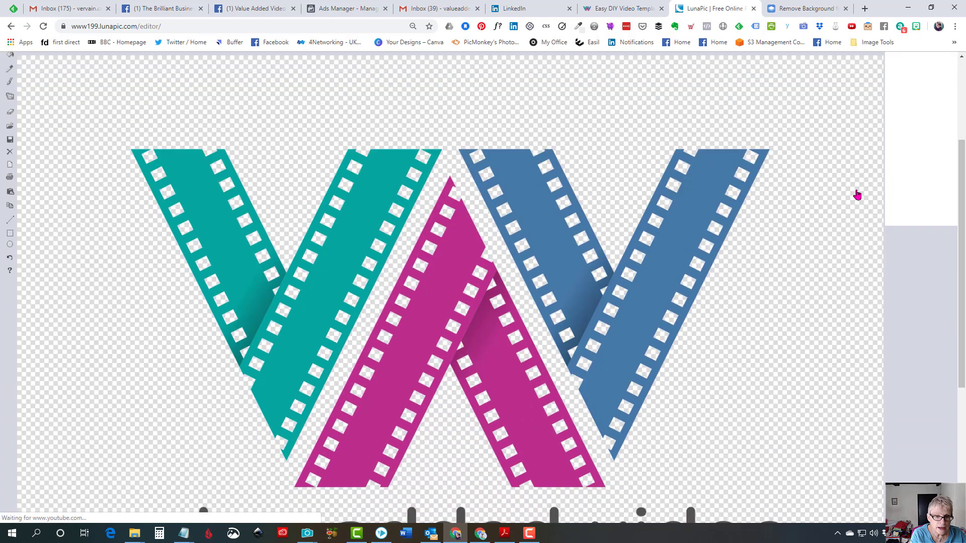
{"action": "scroll", "coordinate": [853, 205], "scroll_direction": "up", "scroll_amount": 3}
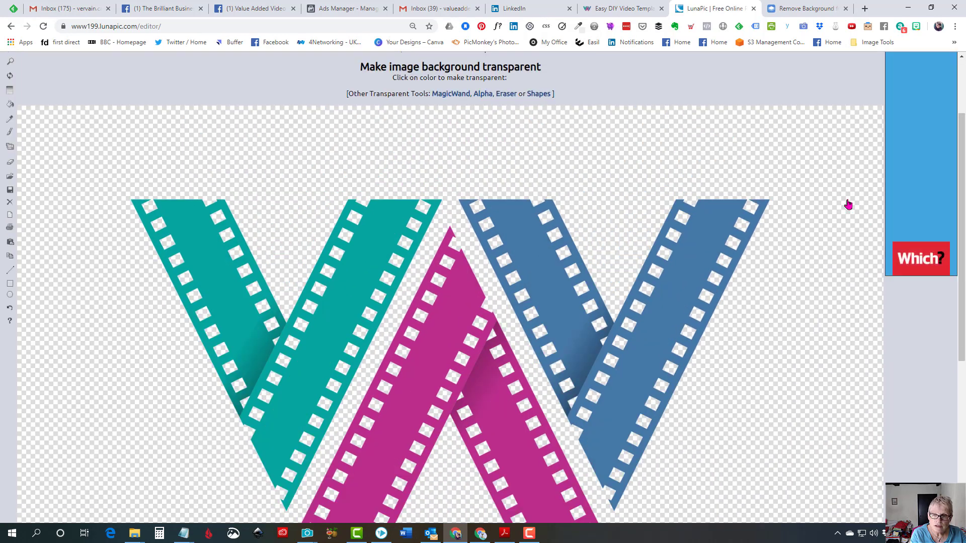
{"action": "scroll", "coordinate": [847, 205], "scroll_direction": "down", "scroll_amount": 2}
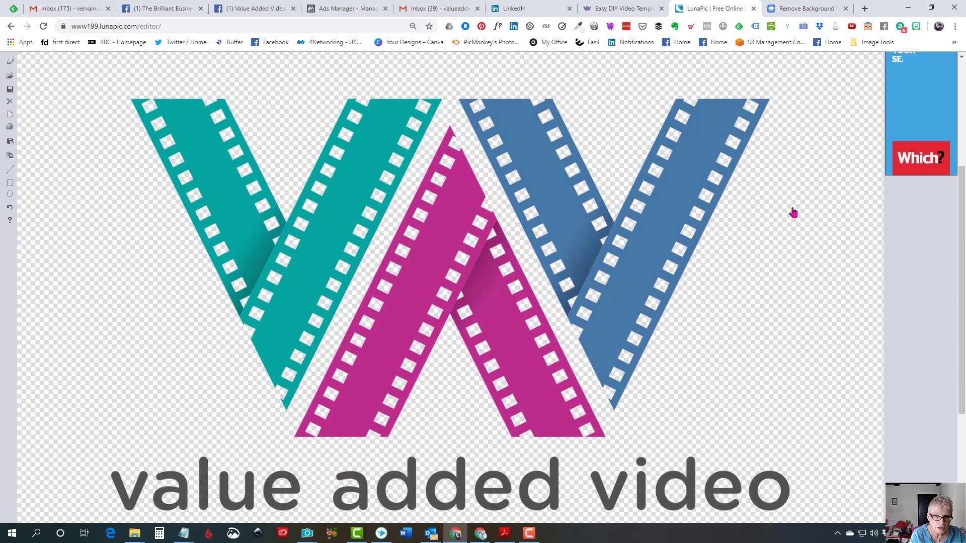
{"action": "scroll", "coordinate": [793, 212], "scroll_direction": "up", "scroll_amount": 4}
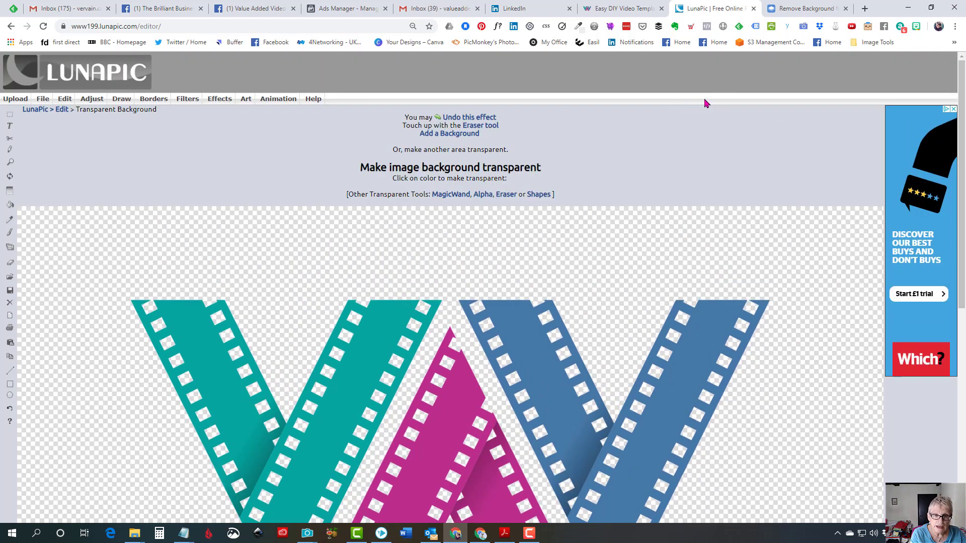
Preview the transparent logo on the added background and examine its edges, film-strip holes and lettering
{"action": "left_click", "coordinate": [446, 135]}
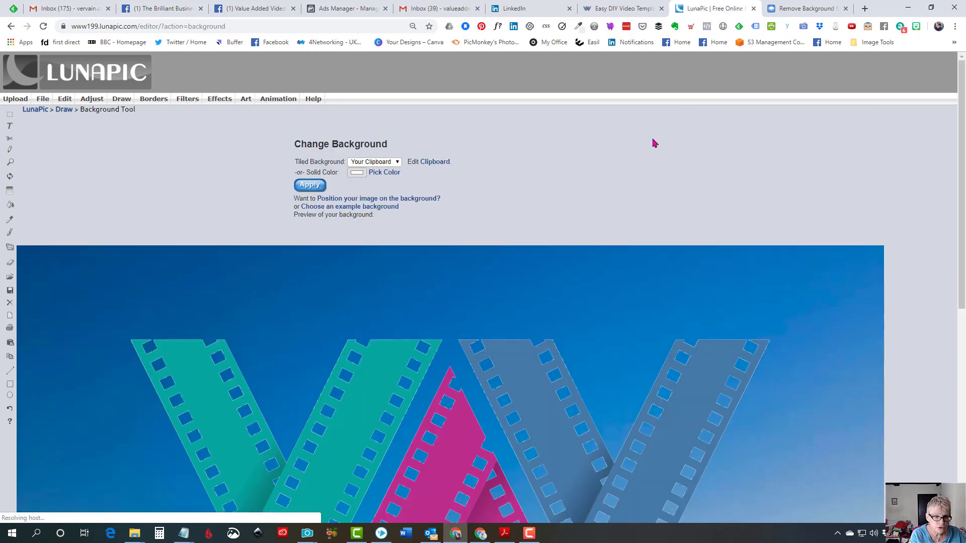
{"action": "scroll", "coordinate": [726, 157], "scroll_direction": "down", "scroll_amount": 5}
{"action": "scroll", "coordinate": [726, 157], "scroll_direction": "up", "scroll_amount": 5}
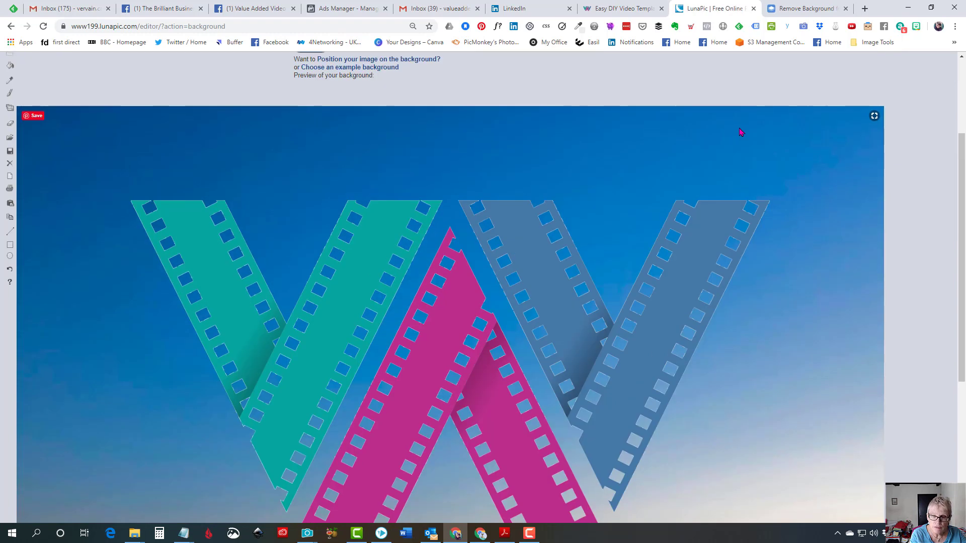
{"action": "scroll", "coordinate": [745, 127], "scroll_direction": "down", "scroll_amount": 2}
{"action": "scroll", "coordinate": [749, 125], "scroll_direction": "down", "scroll_amount": 1}
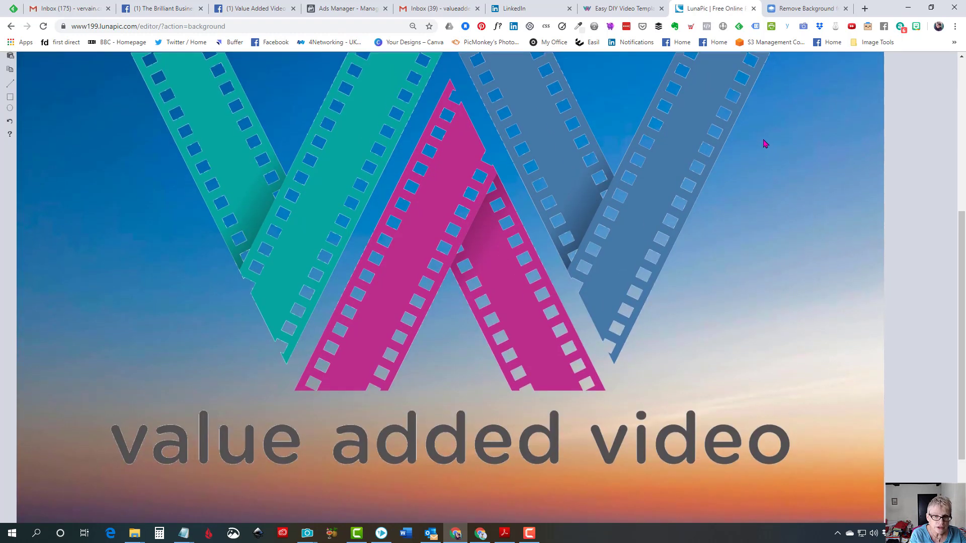
{"action": "scroll", "coordinate": [761, 141], "scroll_direction": "up", "scroll_amount": 3}
{"action": "scroll", "coordinate": [761, 134], "scroll_direction": "down", "scroll_amount": 2}
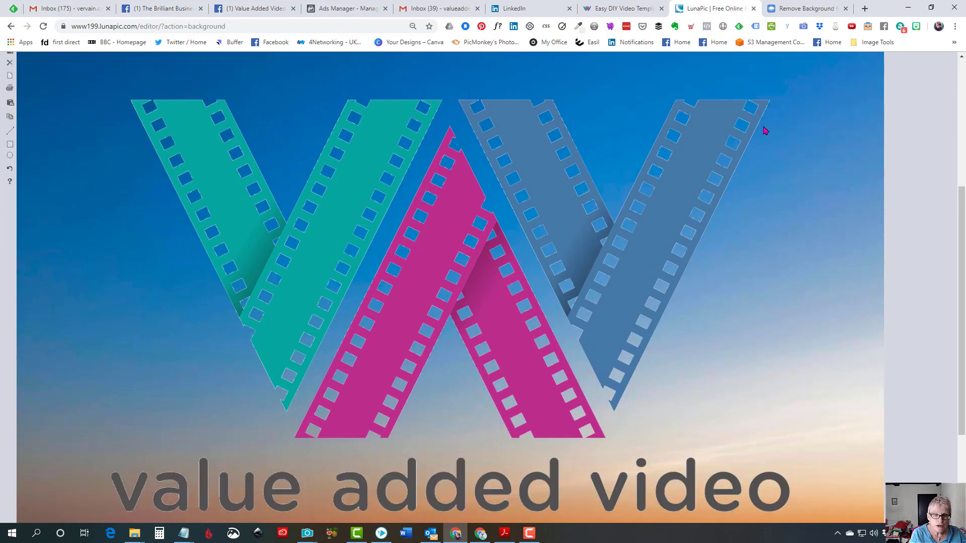
{"action": "scroll", "coordinate": [765, 130], "scroll_direction": "up", "scroll_amount": 2}
{"action": "scroll", "coordinate": [788, 214], "scroll_direction": "down", "scroll_amount": 1}
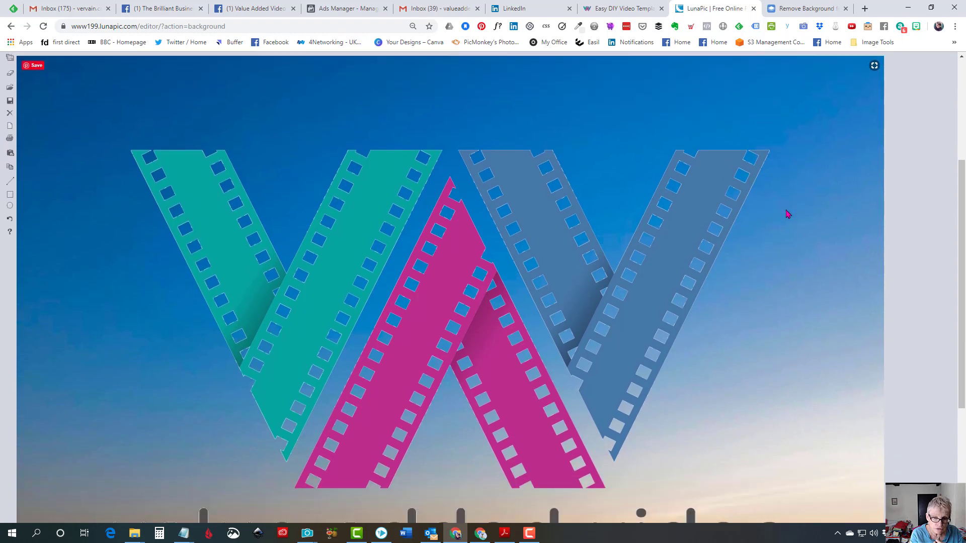
{"action": "scroll", "coordinate": [792, 212], "scroll_direction": "down", "scroll_amount": 4}
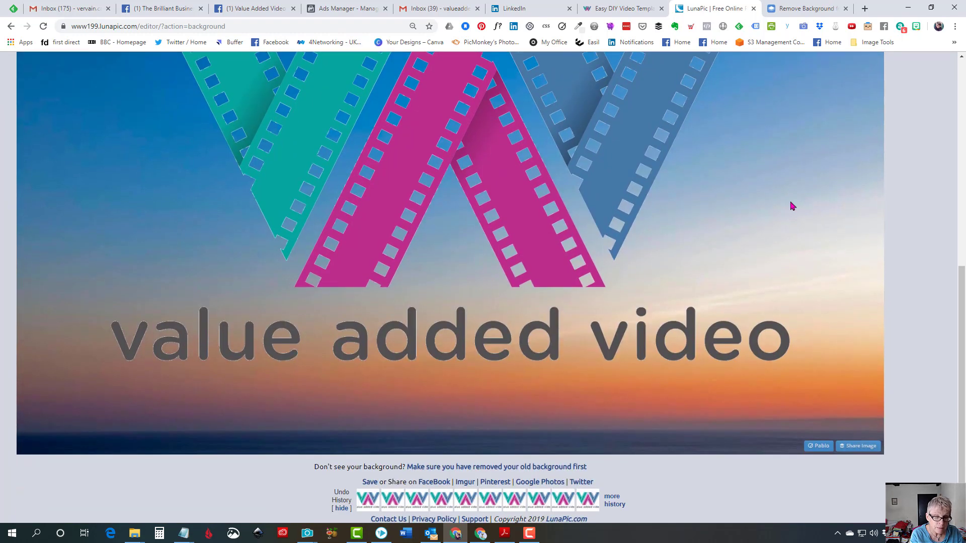
{"action": "scroll", "coordinate": [803, 204], "scroll_direction": "up", "scroll_amount": 3}
{"action": "scroll", "coordinate": [873, 312], "scroll_direction": "down", "scroll_amount": 3}
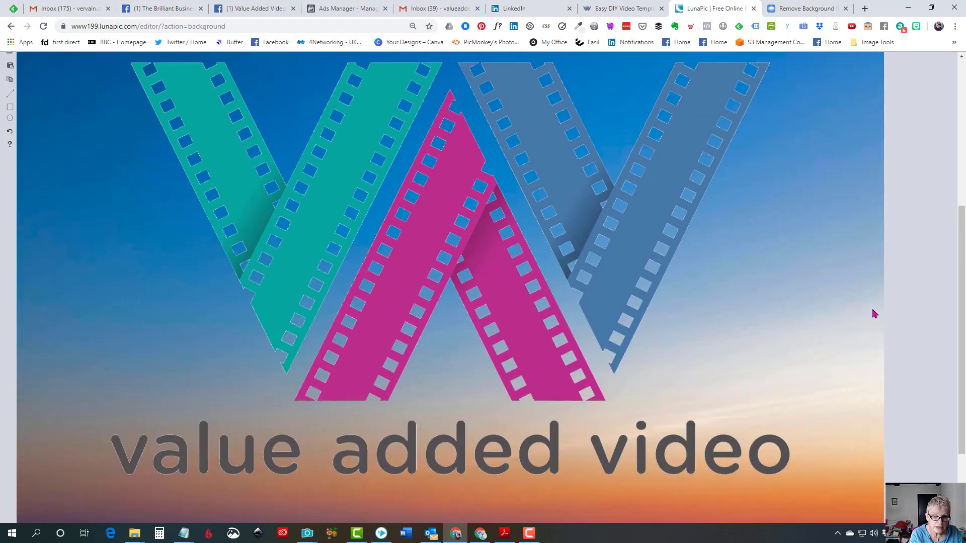
{"action": "scroll", "coordinate": [826, 233], "scroll_direction": "up", "scroll_amount": 3}
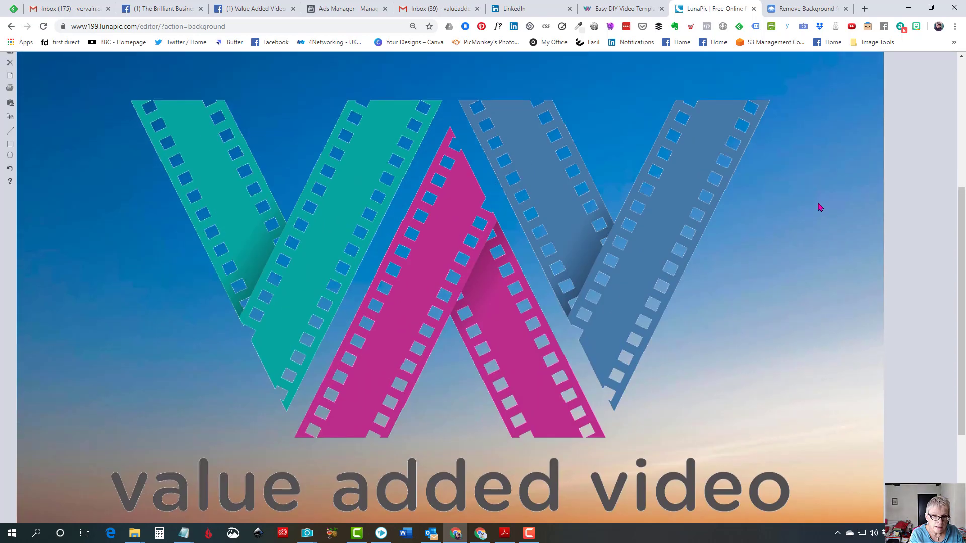
{"action": "scroll", "coordinate": [820, 209], "scroll_direction": "down", "scroll_amount": 2}
{"action": "scroll", "coordinate": [822, 219], "scroll_direction": "up", "scroll_amount": 2}
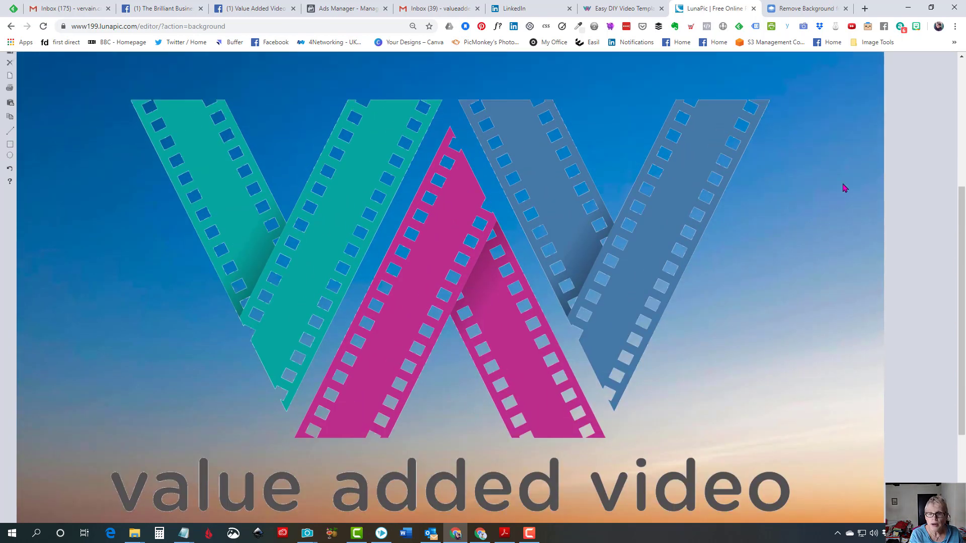
{"action": "scroll", "coordinate": [855, 186], "scroll_direction": "down", "scroll_amount": 2}
{"action": "scroll", "coordinate": [834, 174], "scroll_direction": "up", "scroll_amount": 1}
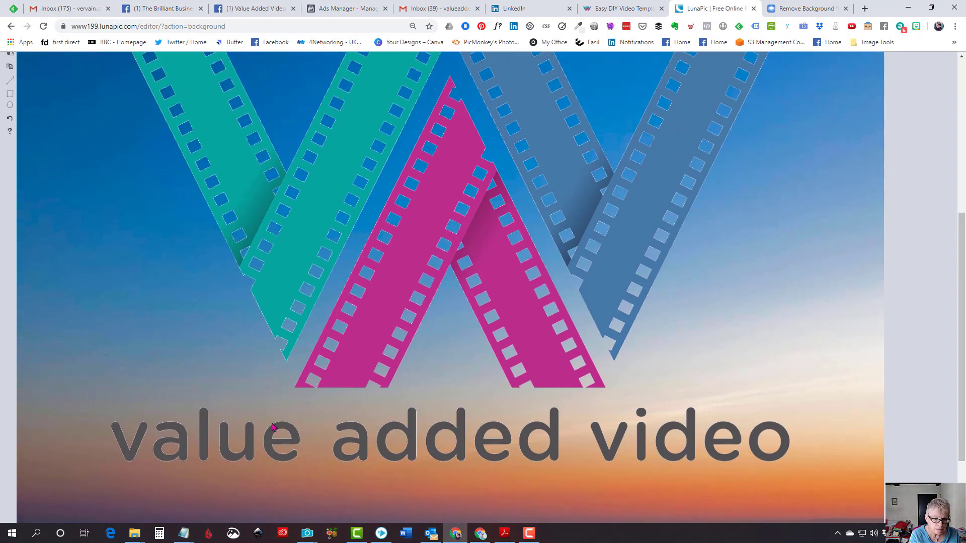
{"action": "scroll", "coordinate": [864, 183], "scroll_direction": "up", "scroll_amount": 3}
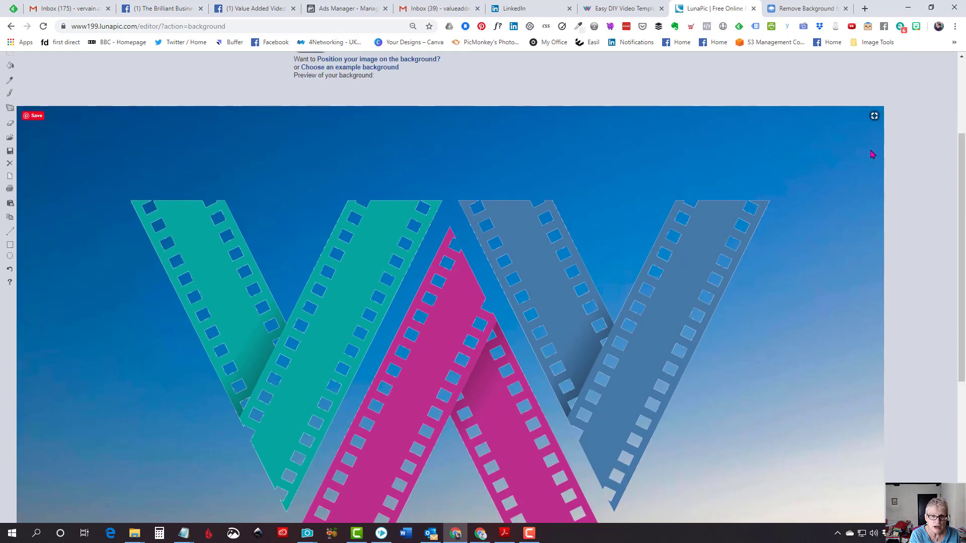
{"action": "scroll", "coordinate": [874, 151], "scroll_direction": "down", "scroll_amount": 1}
{"action": "scroll", "coordinate": [855, 151], "scroll_direction": "down", "scroll_amount": 2}
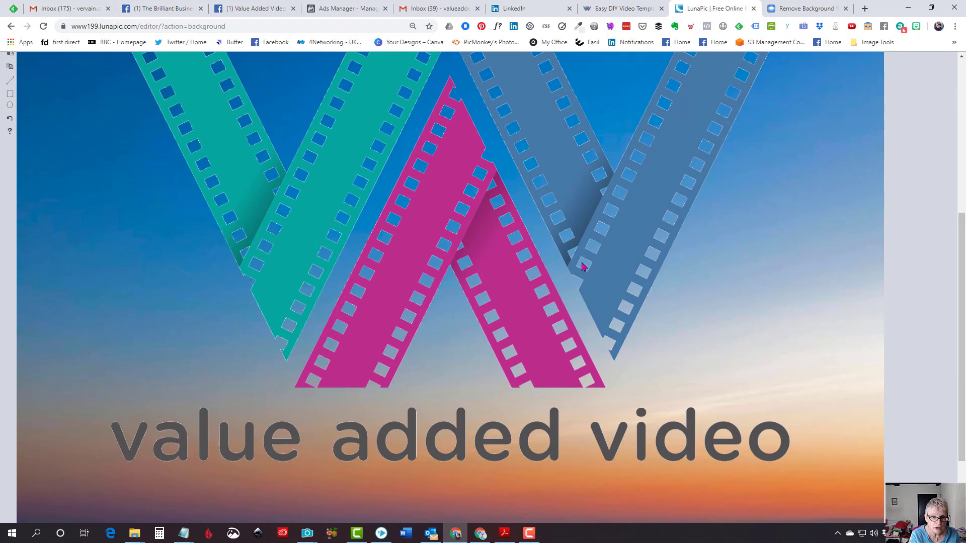
{"action": "scroll", "coordinate": [695, 260], "scroll_direction": "up", "scroll_amount": 3}
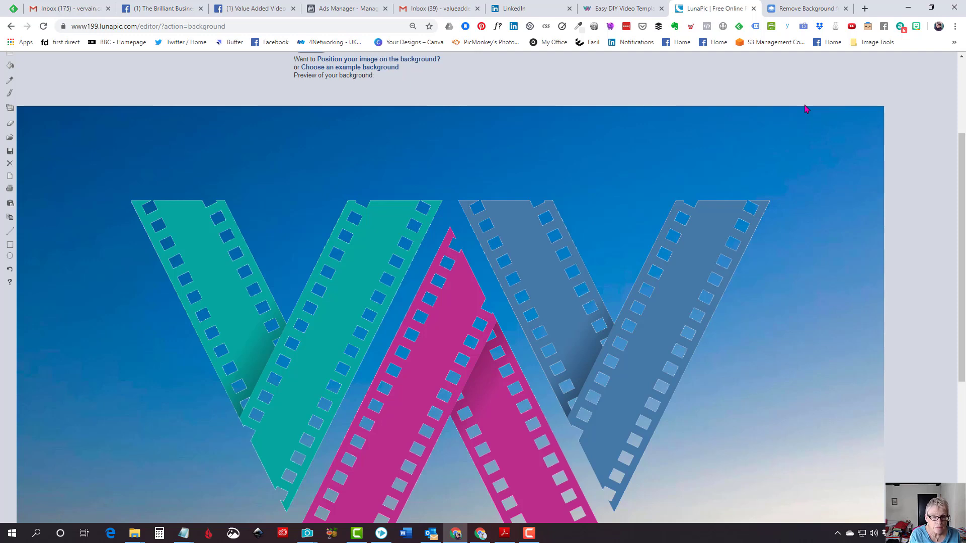
{"action": "scroll", "coordinate": [754, 126], "scroll_direction": "down", "scroll_amount": 3}
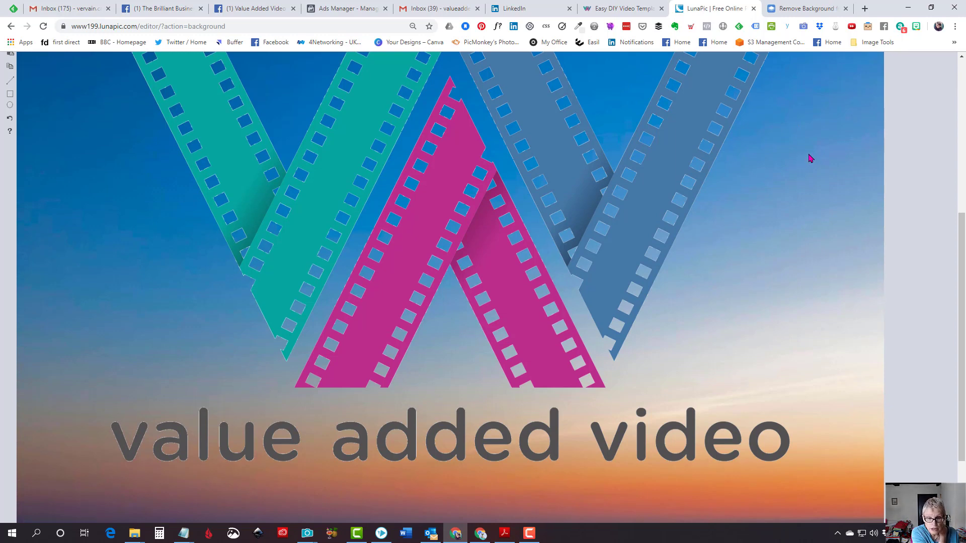
{"action": "scroll", "coordinate": [813, 171], "scroll_direction": "up", "scroll_amount": 5}
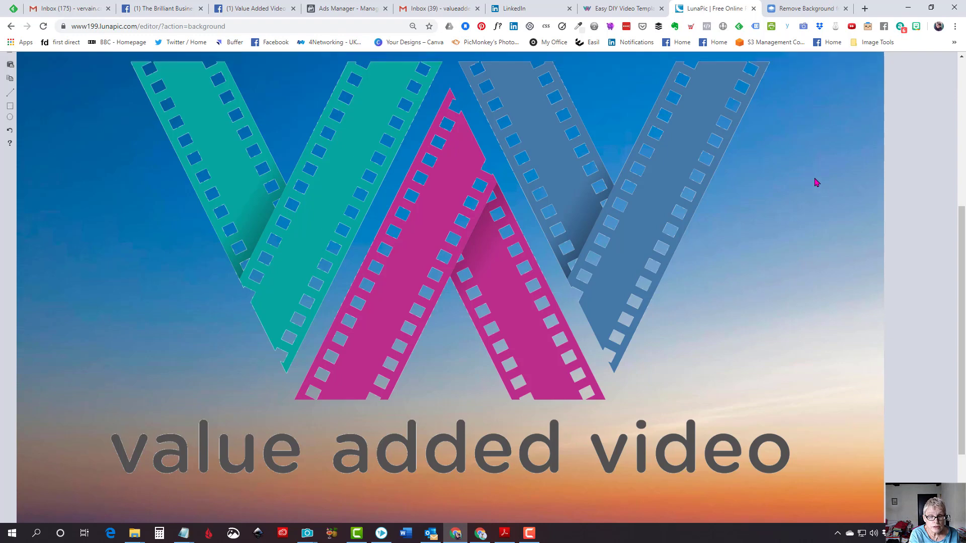
{"action": "scroll", "coordinate": [725, 219], "scroll_direction": "up", "scroll_amount": 1}
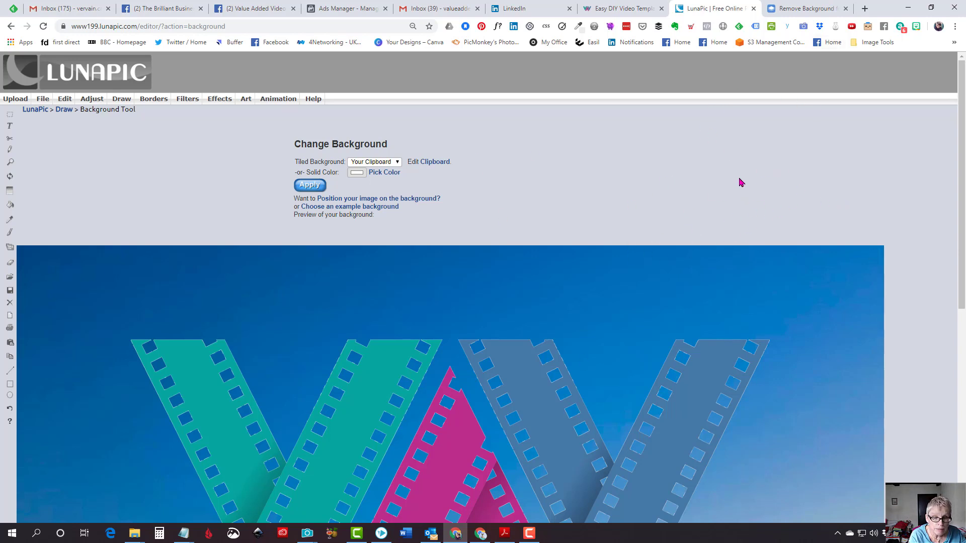
{"action": "scroll", "coordinate": [707, 231], "scroll_direction": "down", "scroll_amount": 1}
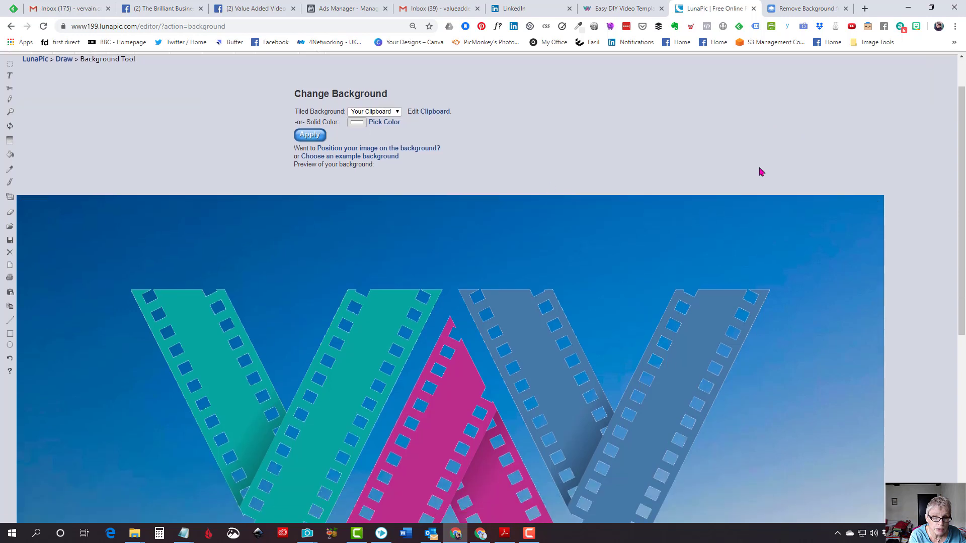
{"action": "scroll", "coordinate": [754, 159], "scroll_direction": "up", "scroll_amount": 1}
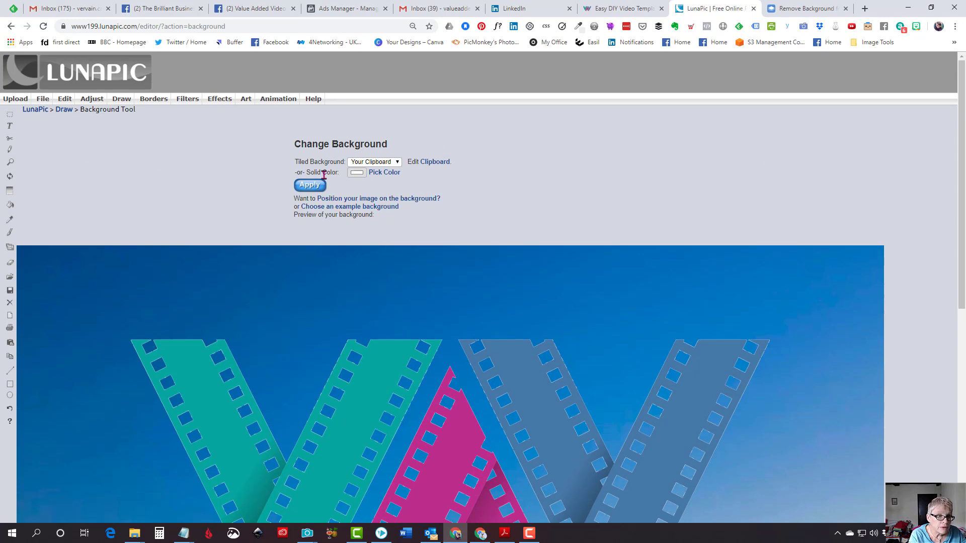
Try to save the transparent logo as a PNG file and cancel the save dialog
{"action": "mouse_move", "coordinate": [38, 100]}
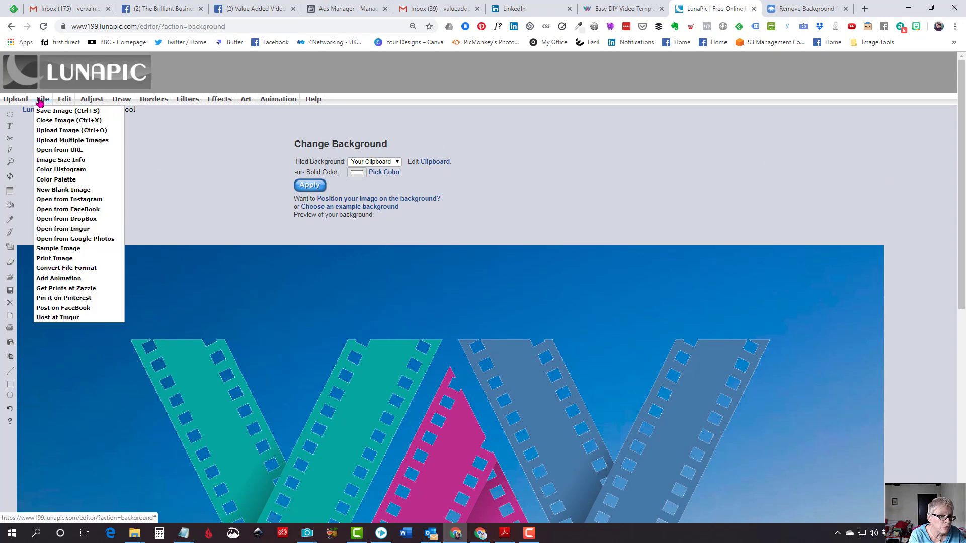
{"action": "left_click", "coordinate": [40, 101]}
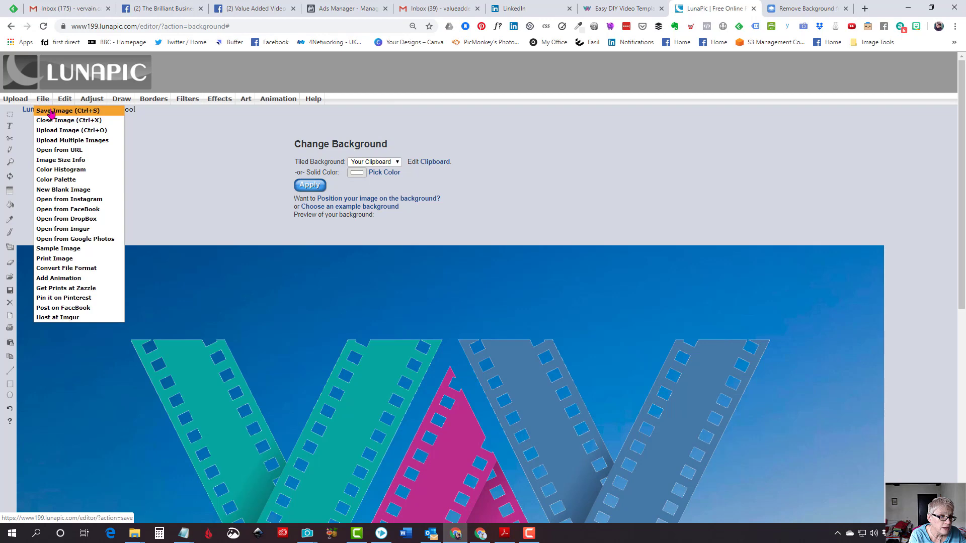
{"action": "left_click", "coordinate": [52, 111]}
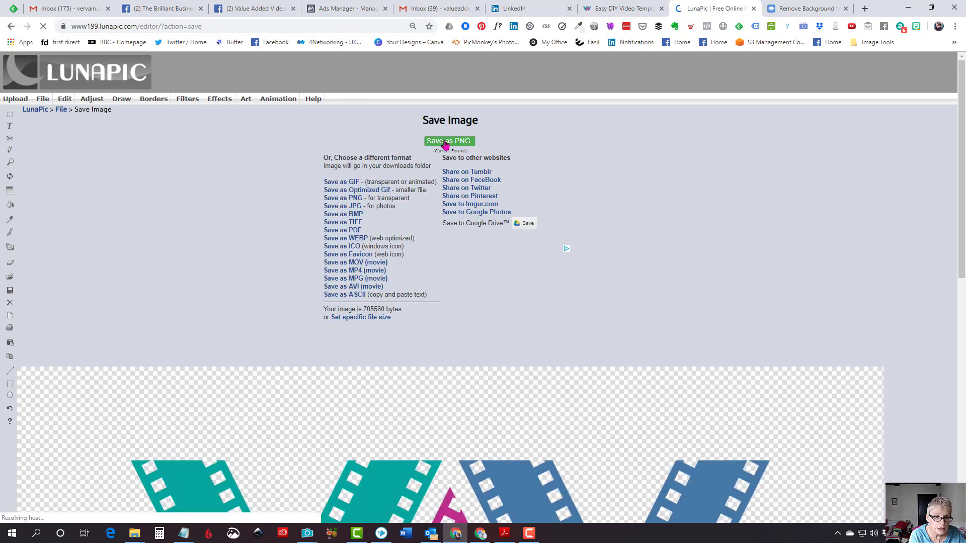
{"action": "left_click", "coordinate": [446, 145]}
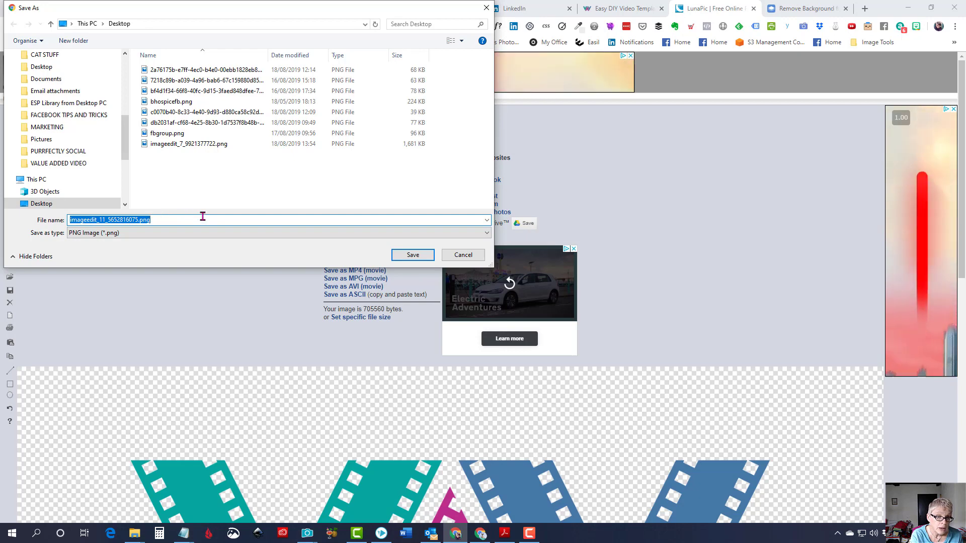
{"action": "left_click", "coordinate": [463, 255]}
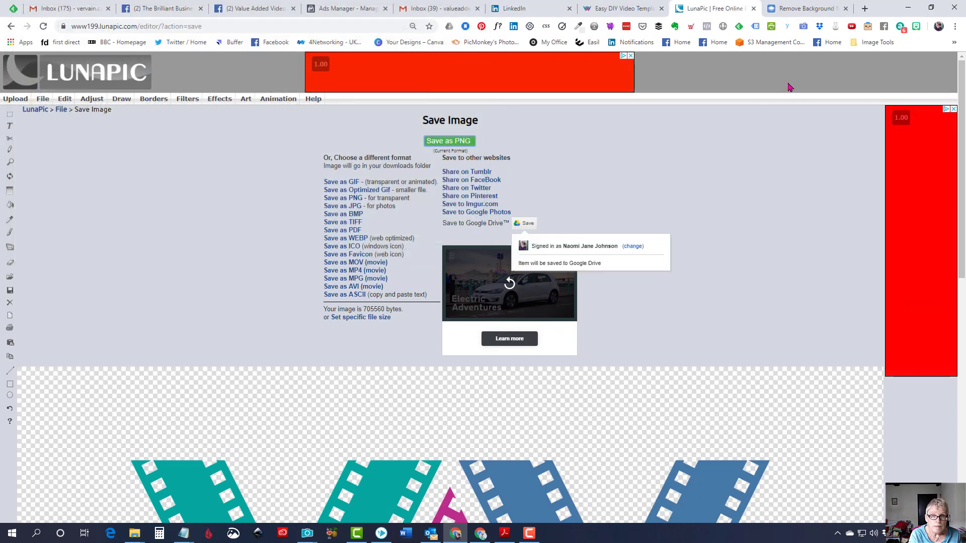
Switch to the remove.bg site and look over its home page and sample cut-outs
{"action": "left_click", "coordinate": [795, 8]}
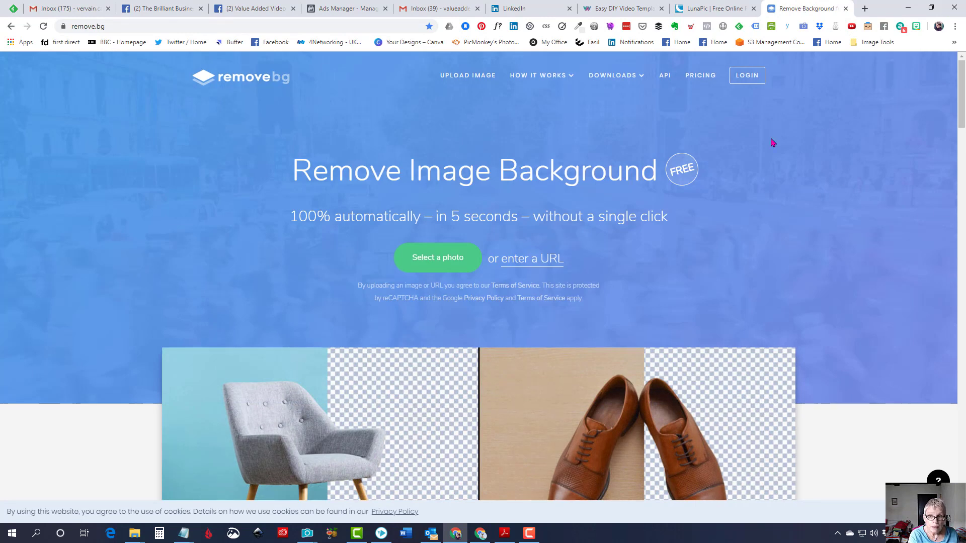
{"action": "scroll", "coordinate": [863, 168], "scroll_direction": "down", "scroll_amount": 2}
{"action": "scroll", "coordinate": [888, 124], "scroll_direction": "up", "scroll_amount": 2}
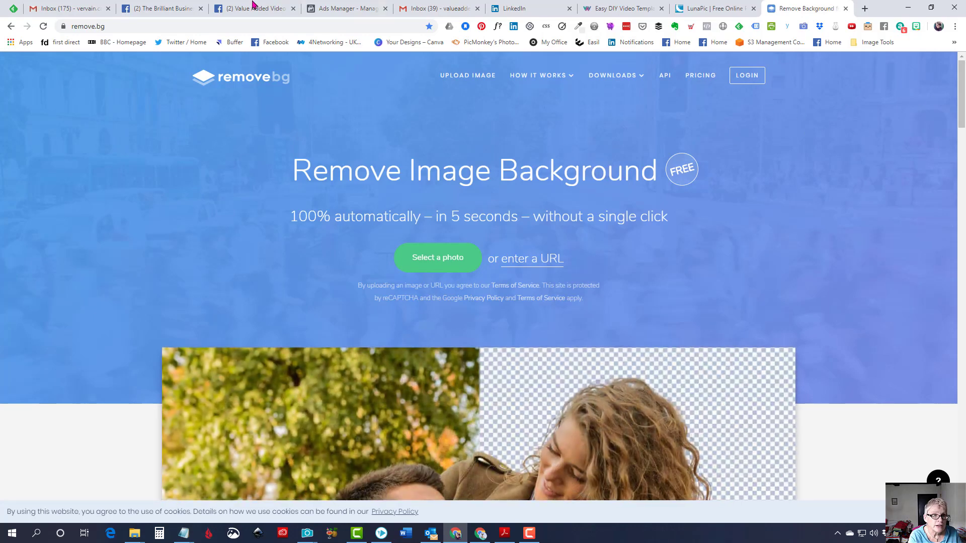
{"action": "left_click", "coordinate": [75, 25]}
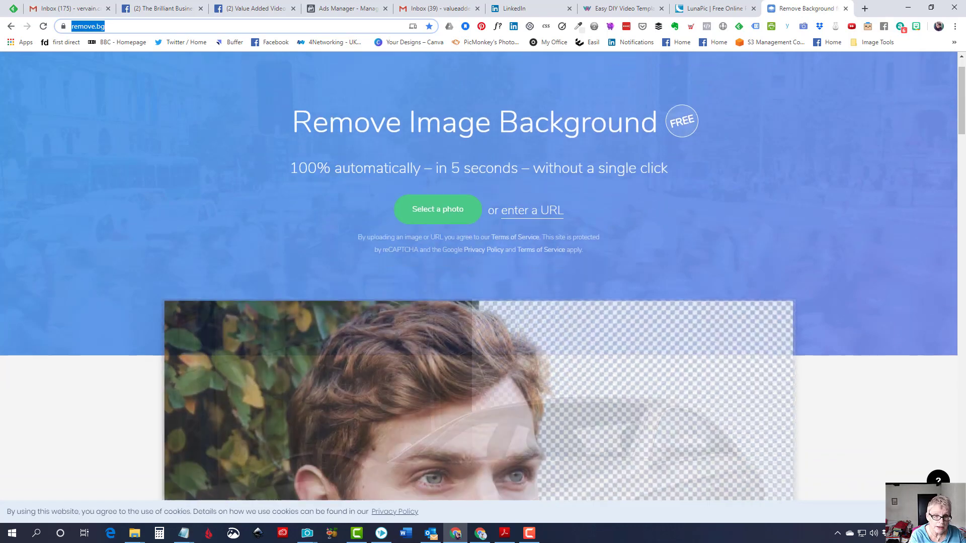
{"action": "scroll", "coordinate": [946, 106], "scroll_direction": "down", "scroll_amount": 2}
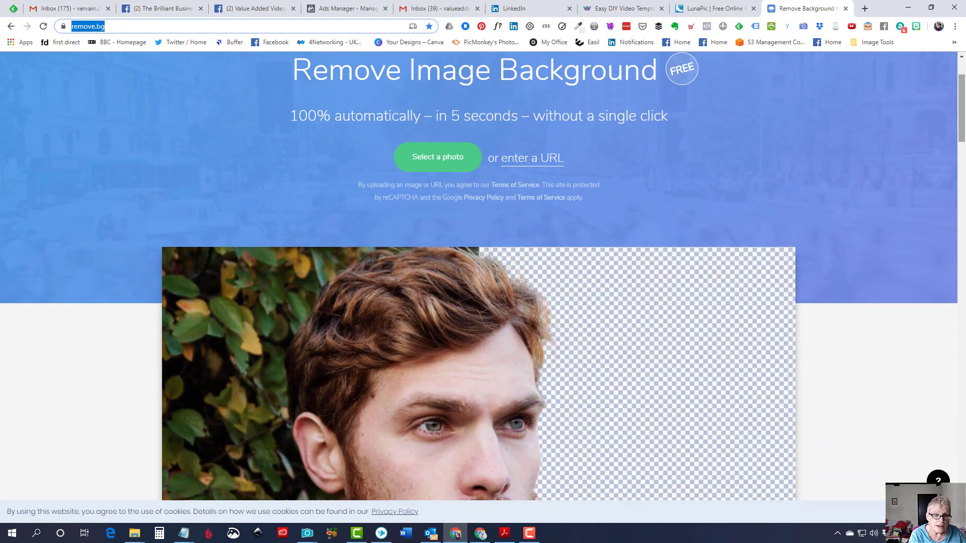
Start selecting a photo for background removal and browse to the GRAPHICS folder in Dropbox
{"action": "left_click", "coordinate": [439, 160]}
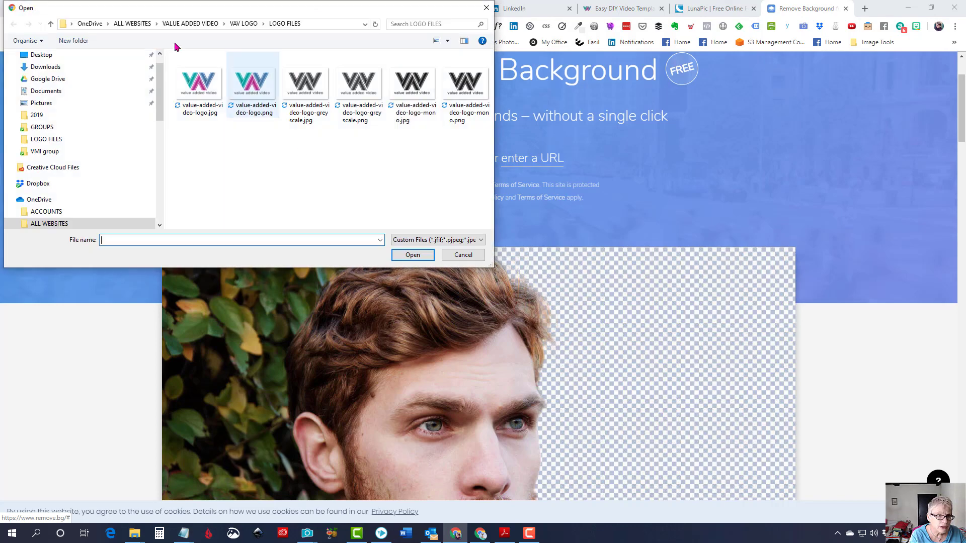
{"action": "scroll", "coordinate": [70, 106], "scroll_direction": "up", "scroll_amount": 1}
{"action": "scroll", "coordinate": [61, 127], "scroll_direction": "down", "scroll_amount": 1}
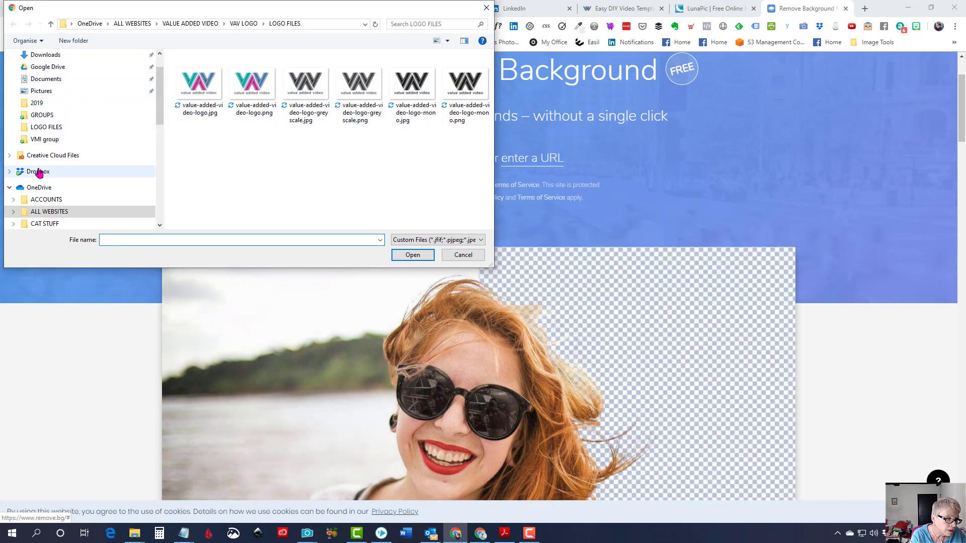
{"action": "left_click", "coordinate": [36, 171]}
{"action": "scroll", "coordinate": [259, 159], "scroll_direction": "down", "scroll_amount": 3}
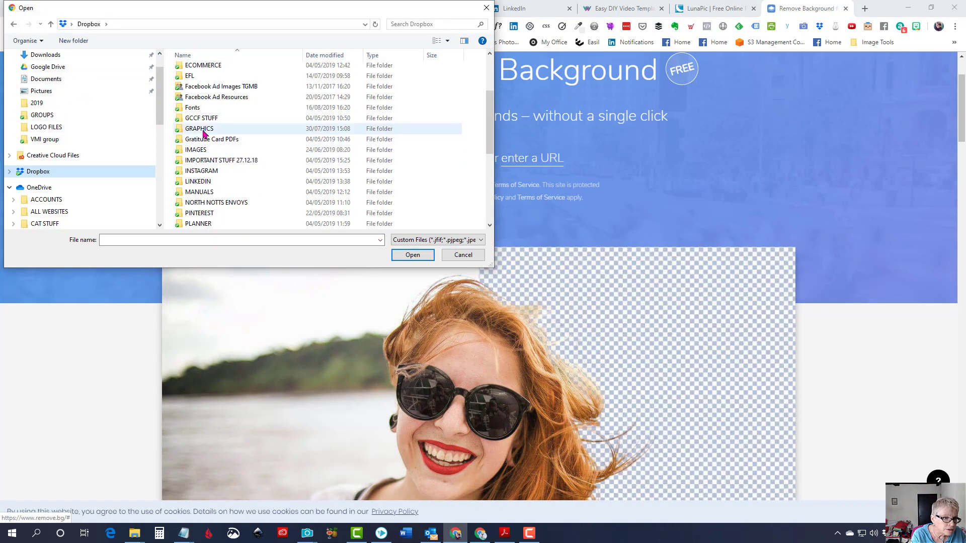
{"action": "double_click", "coordinate": [199, 129]}
Upload the portrait of the smiling woman in the red top from the PEOPLE folder to remove its background
{"action": "scroll", "coordinate": [301, 112], "scroll_direction": "down", "scroll_amount": 20}
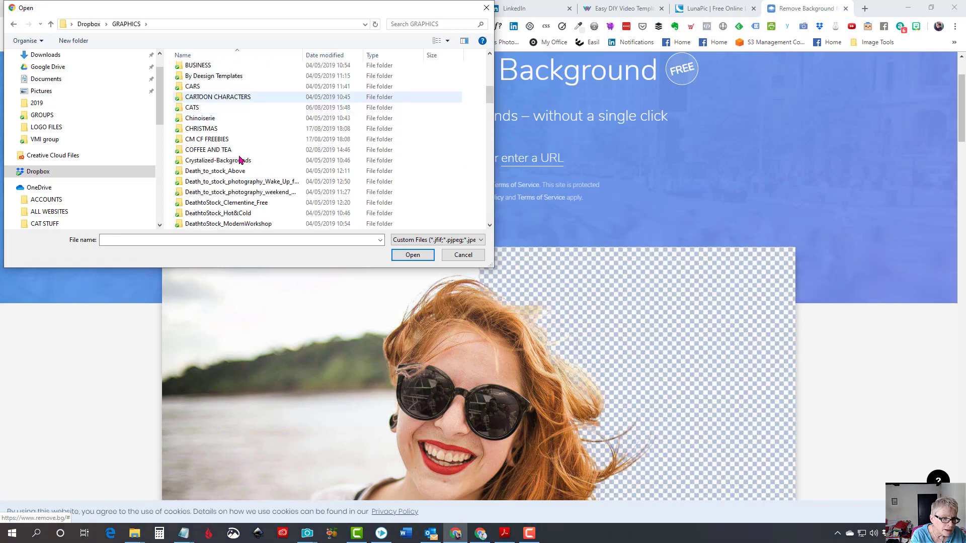
{"action": "scroll", "coordinate": [266, 161], "scroll_direction": "down", "scroll_amount": 12}
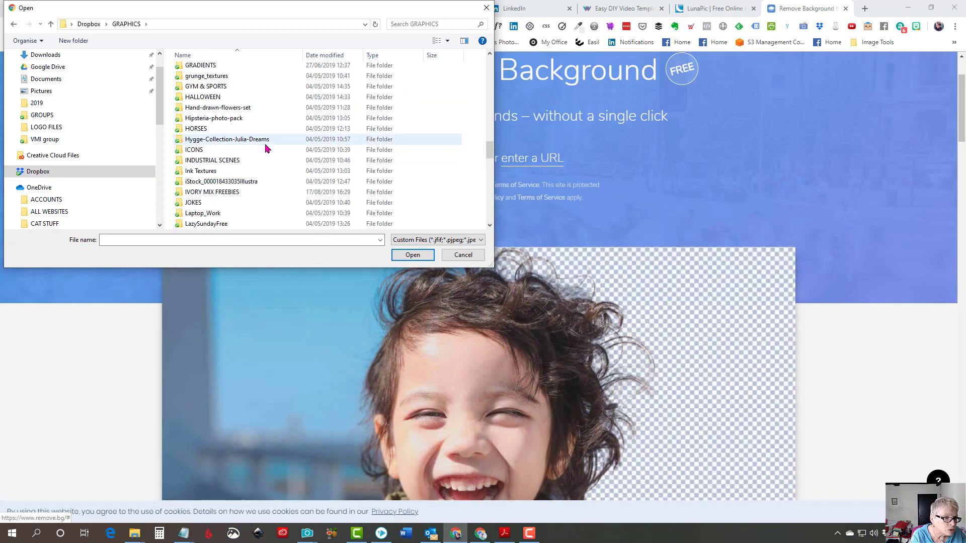
{"action": "scroll", "coordinate": [219, 169], "scroll_direction": "down", "scroll_amount": 2}
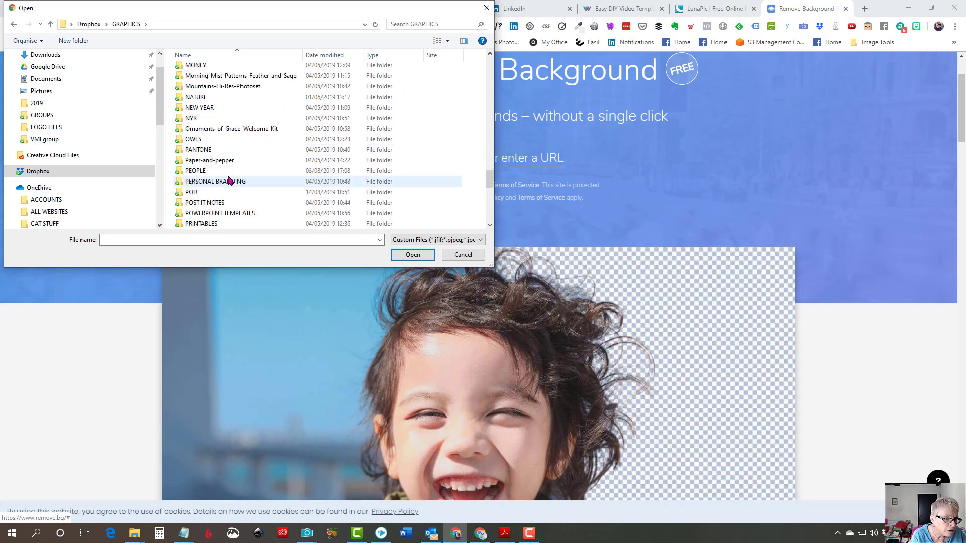
{"action": "left_click", "coordinate": [194, 172]}
{"action": "double_click", "coordinate": [195, 172]}
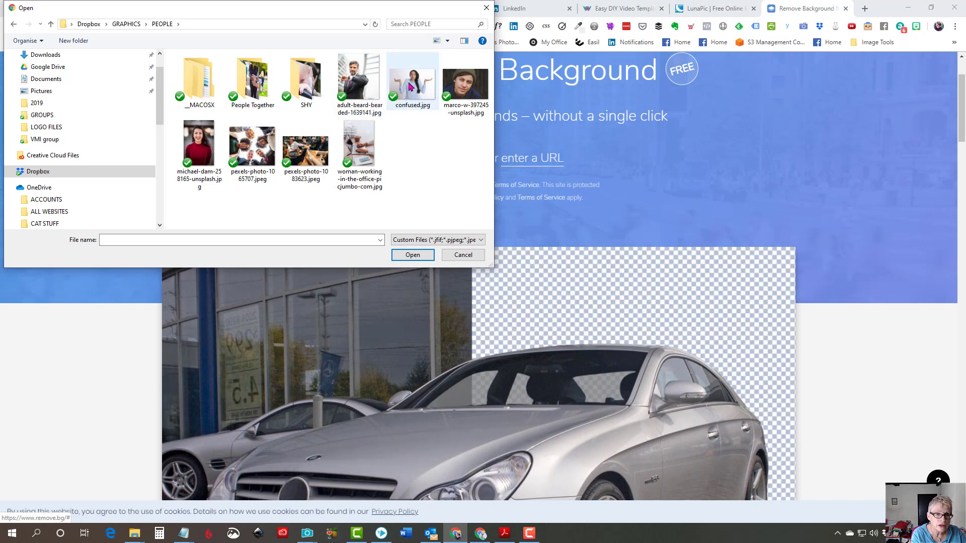
{"action": "left_click", "coordinate": [196, 144]}
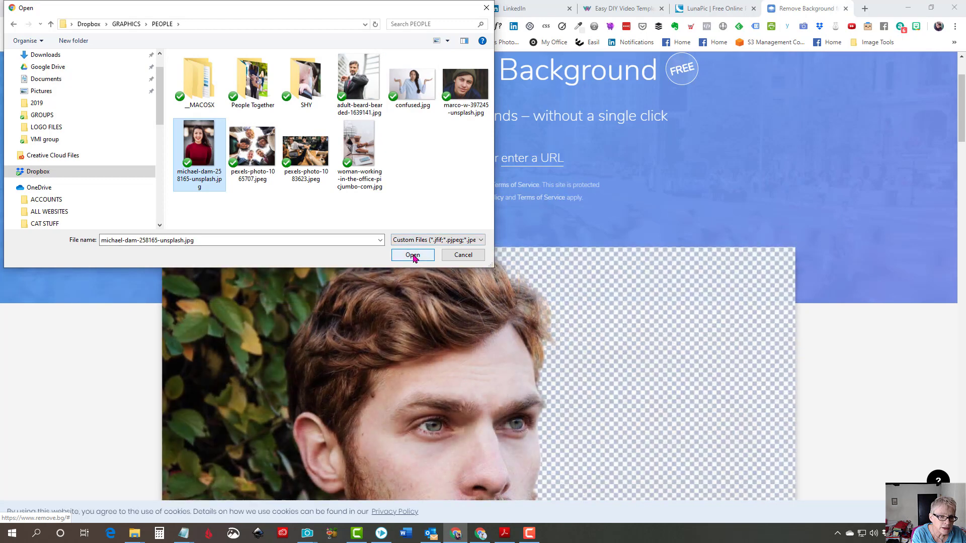
{"action": "left_click", "coordinate": [425, 259]}
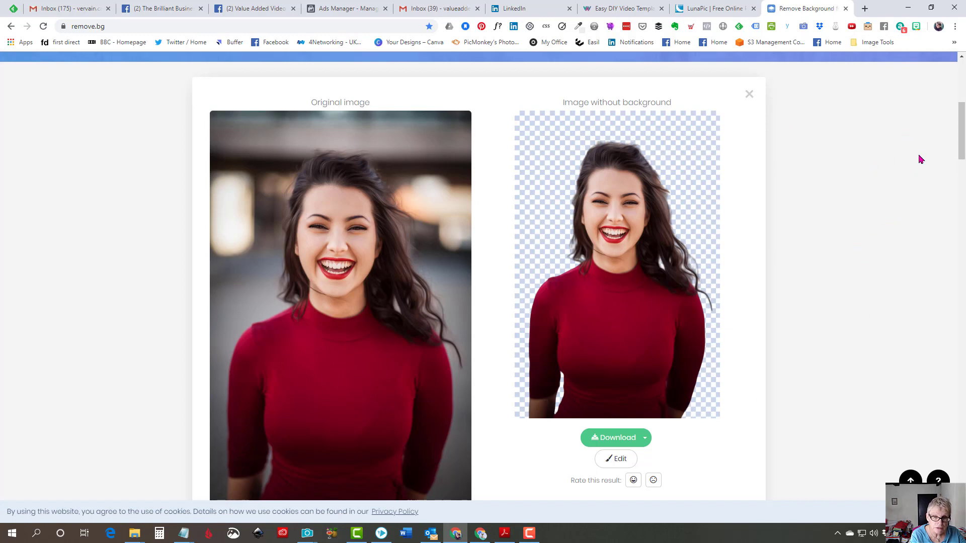
Try to download the portrait without its background as a PNG and cancel the save dialog
{"action": "left_click", "coordinate": [602, 446]}
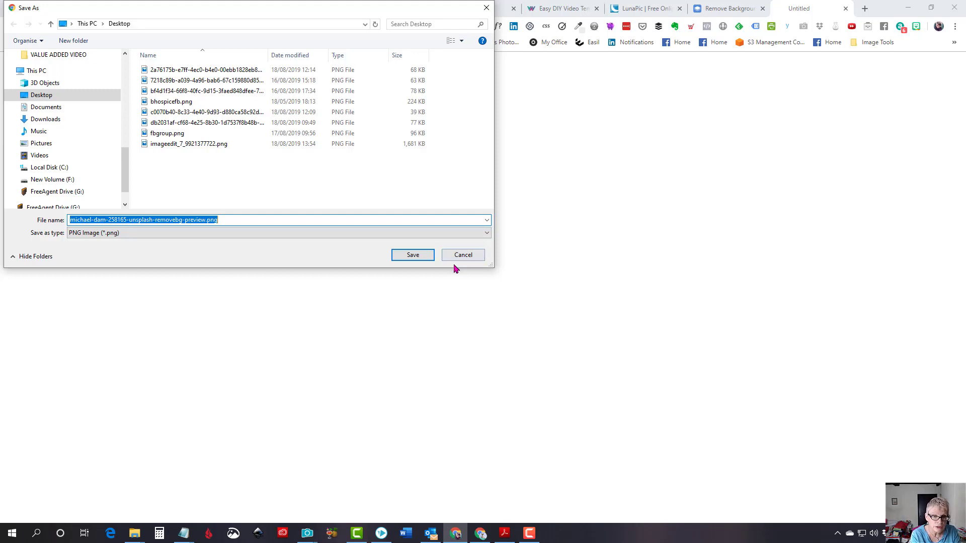
{"action": "left_click", "coordinate": [466, 258]}
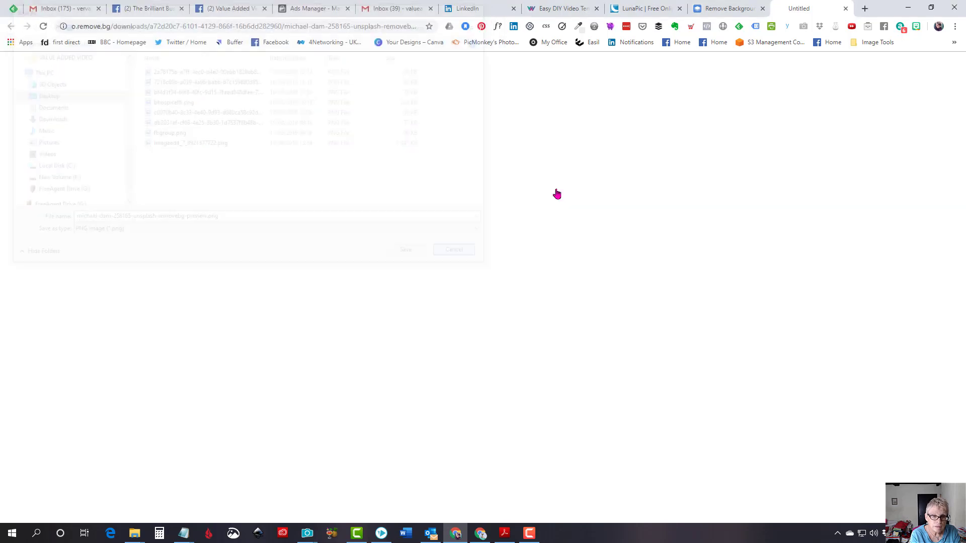